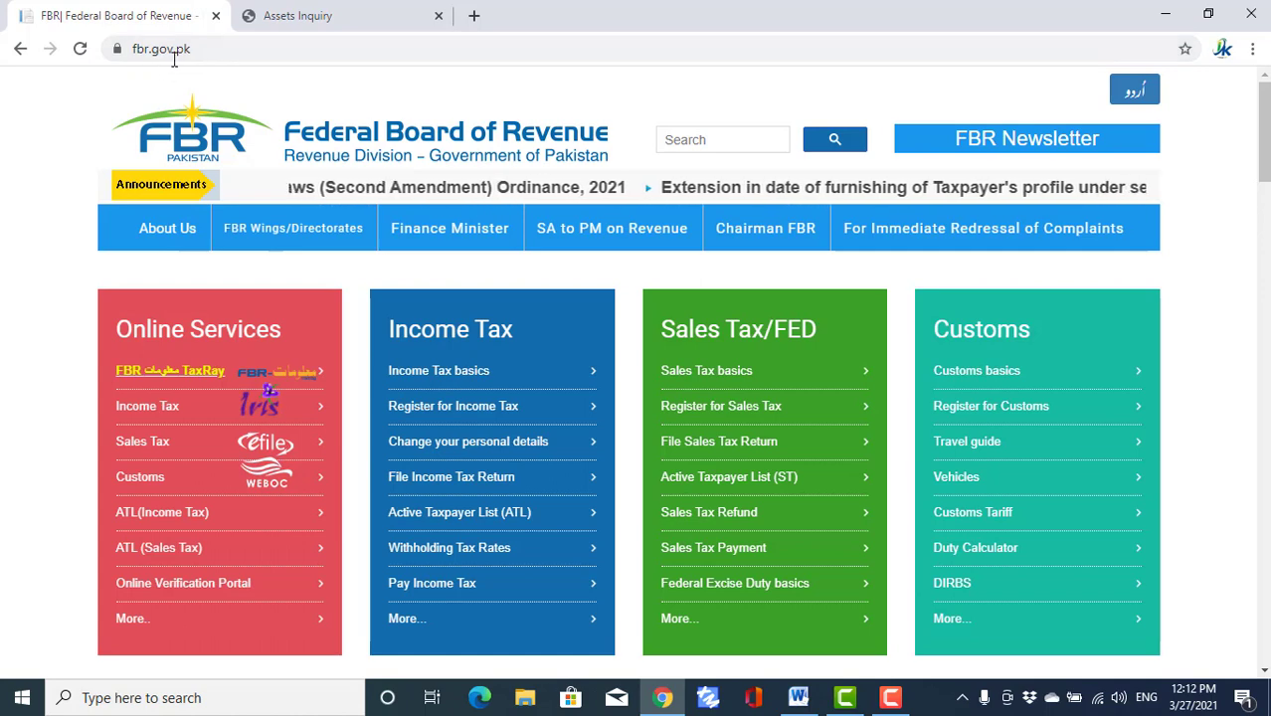
- Open the iris.fbr.gov.pk TaxRay login page and bring up its Forgot Password form
mouse_move(189, 267)
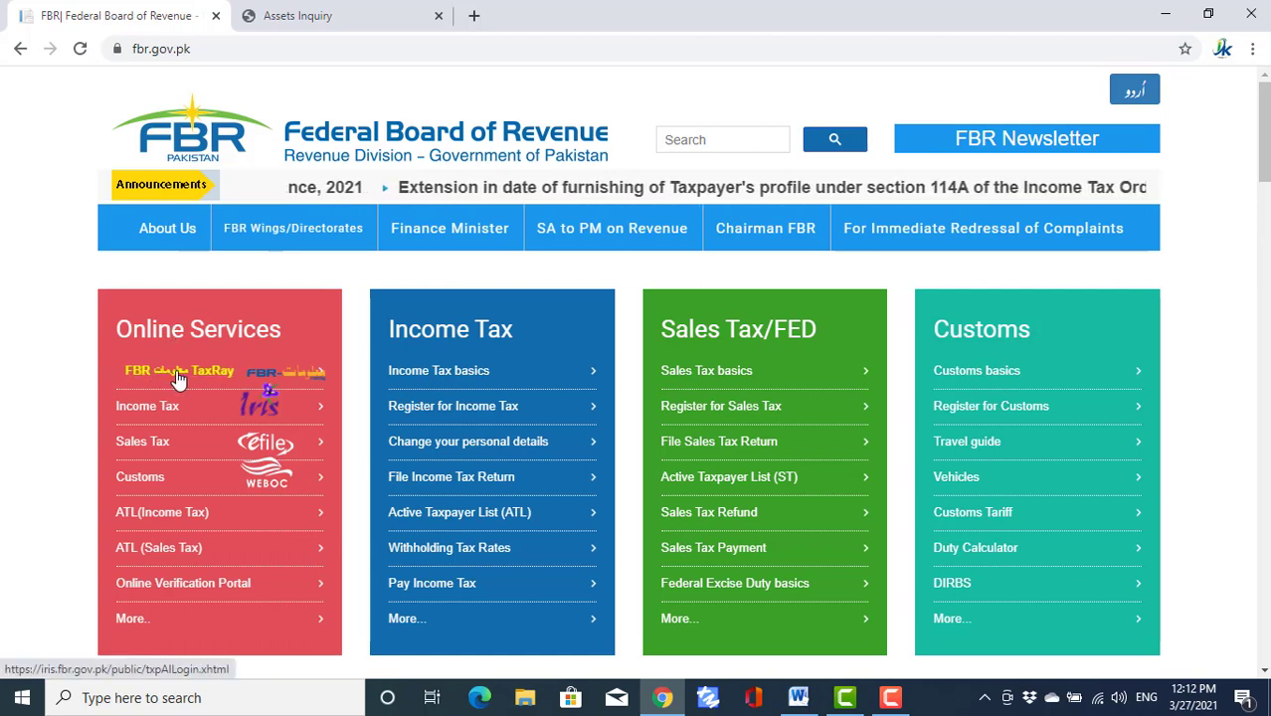
click(173, 378)
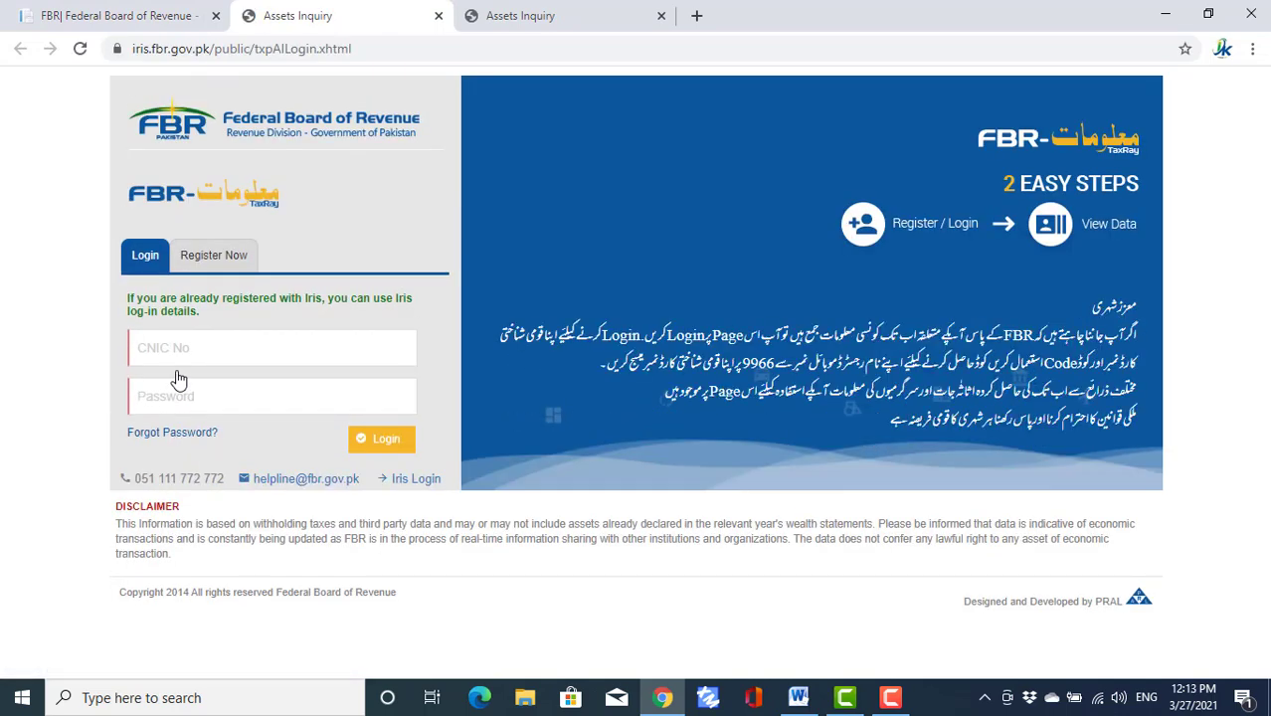
click(171, 433)
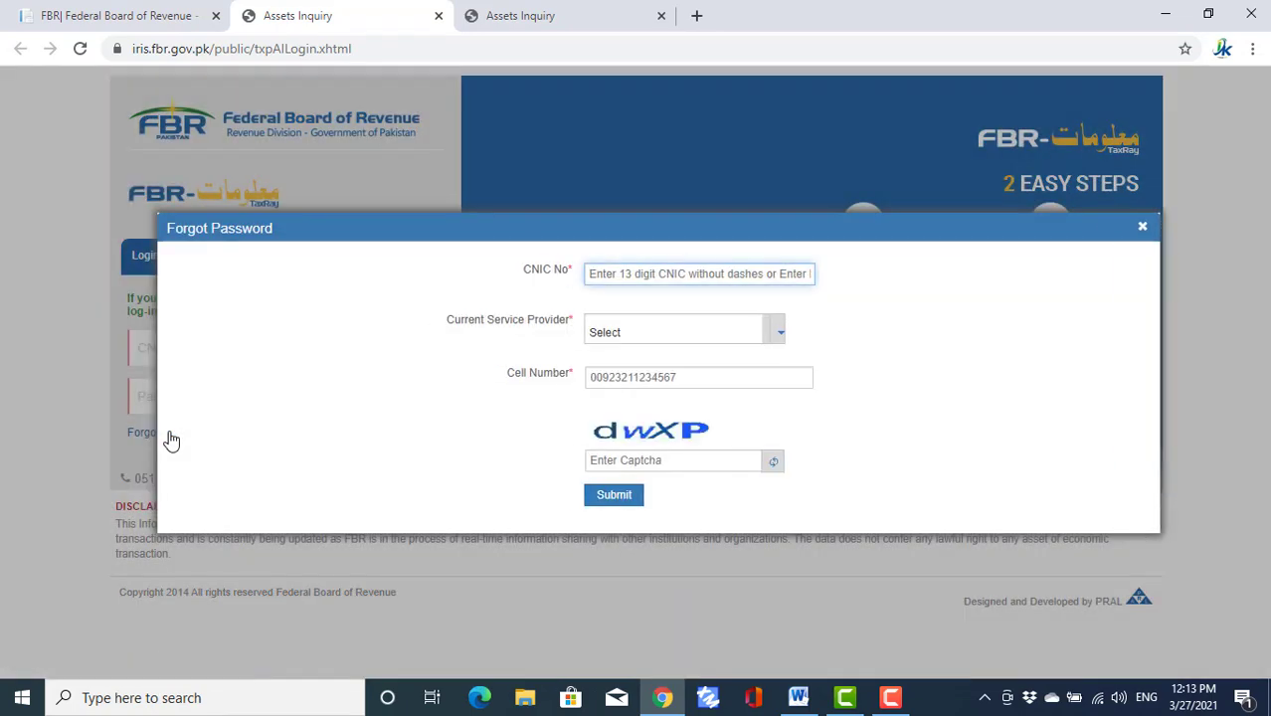
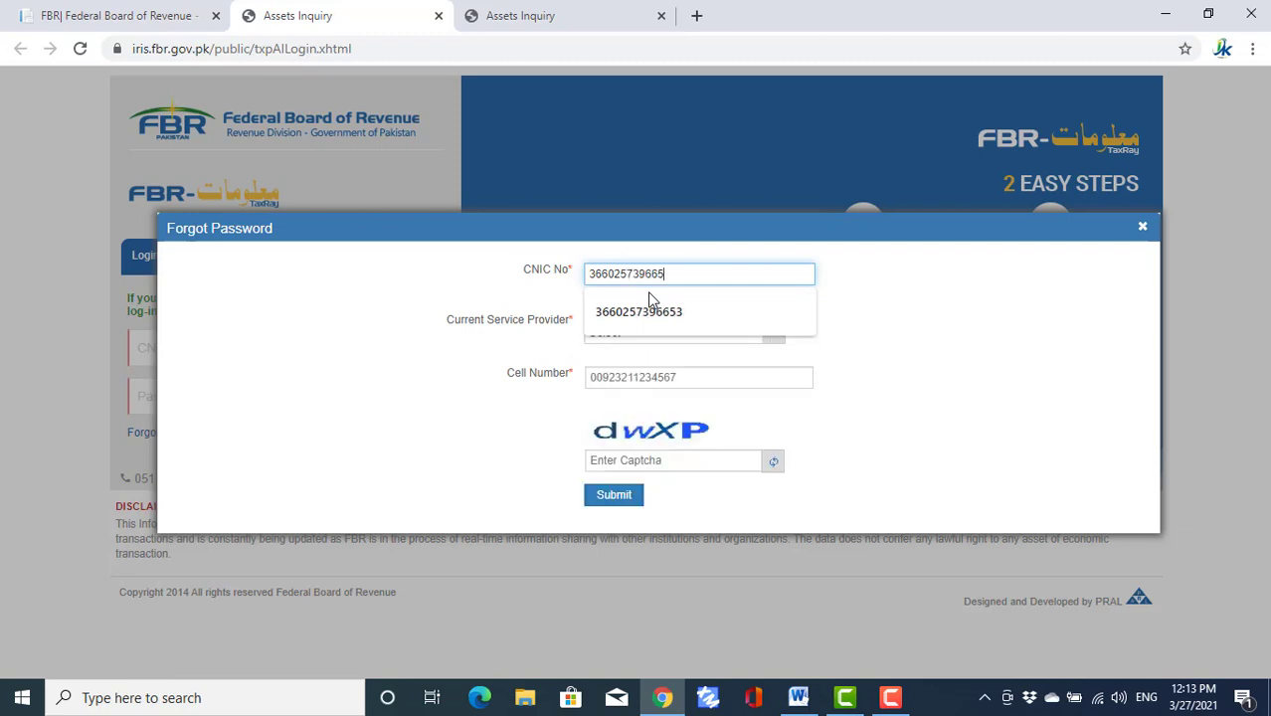
- Enter the taxpayer's CNIC and choose Mobilink as the current service provider
click(649, 299)
click(778, 336)
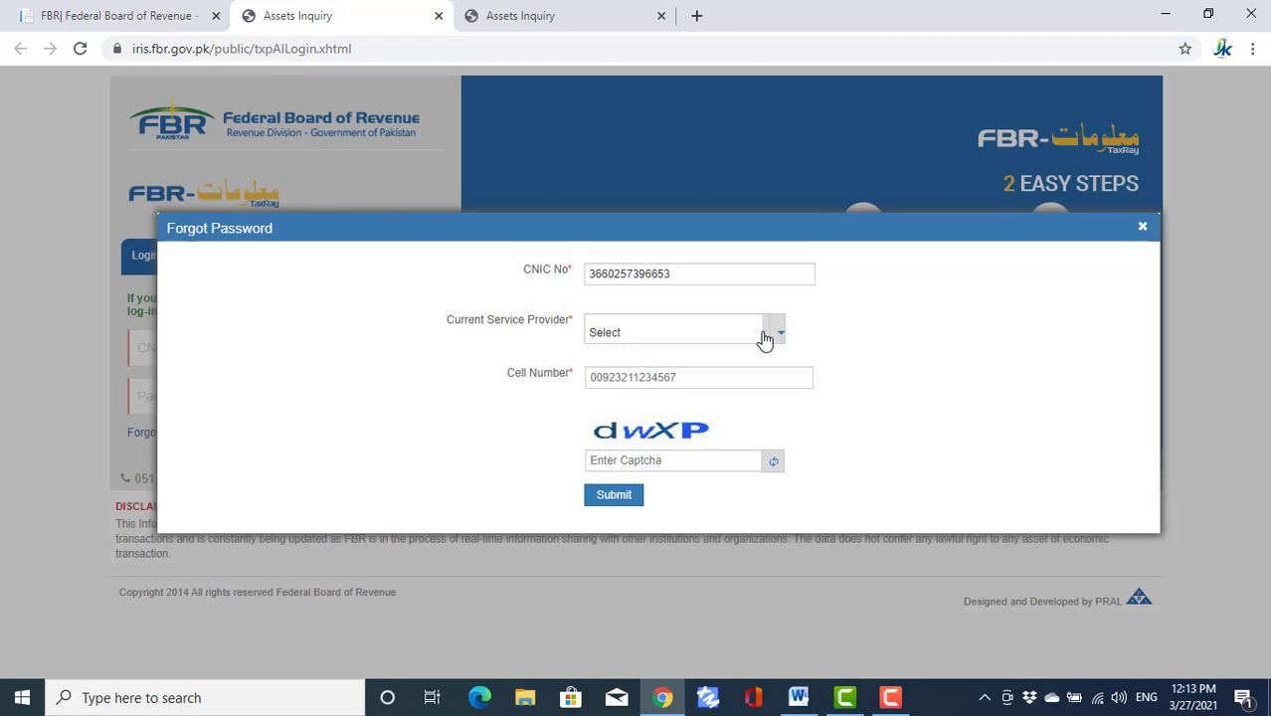
click(780, 336)
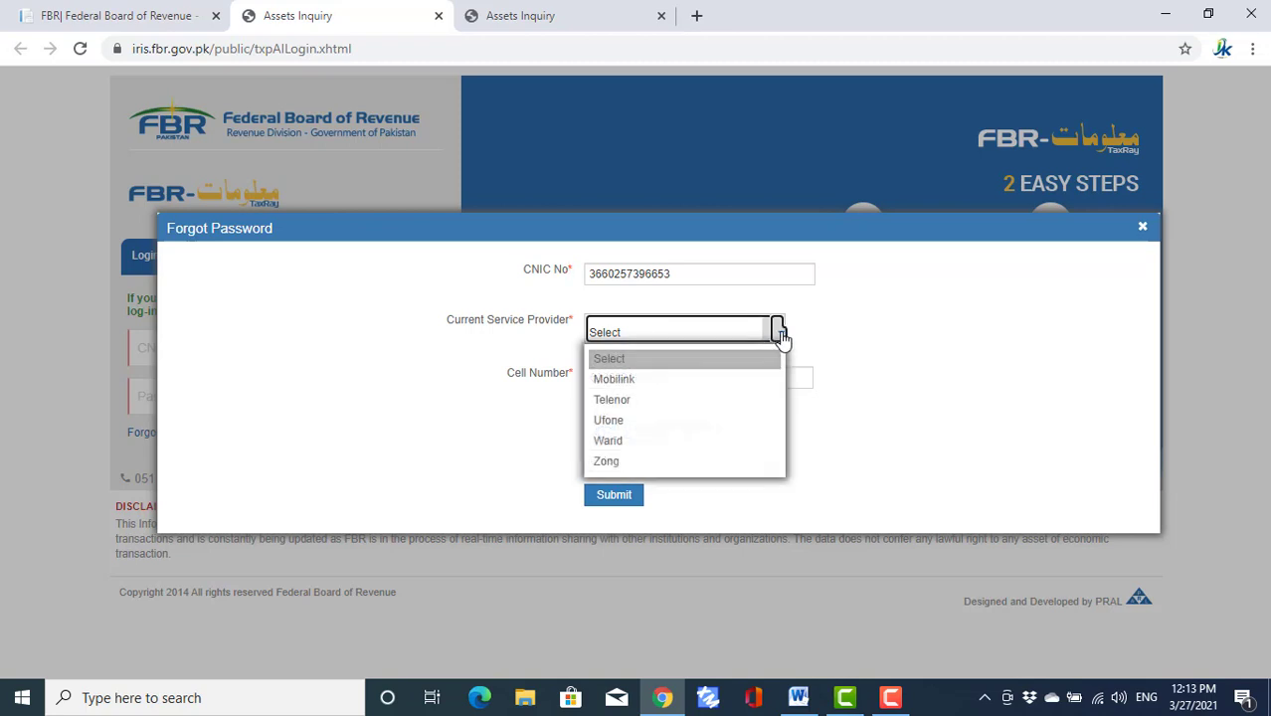
click(614, 381)
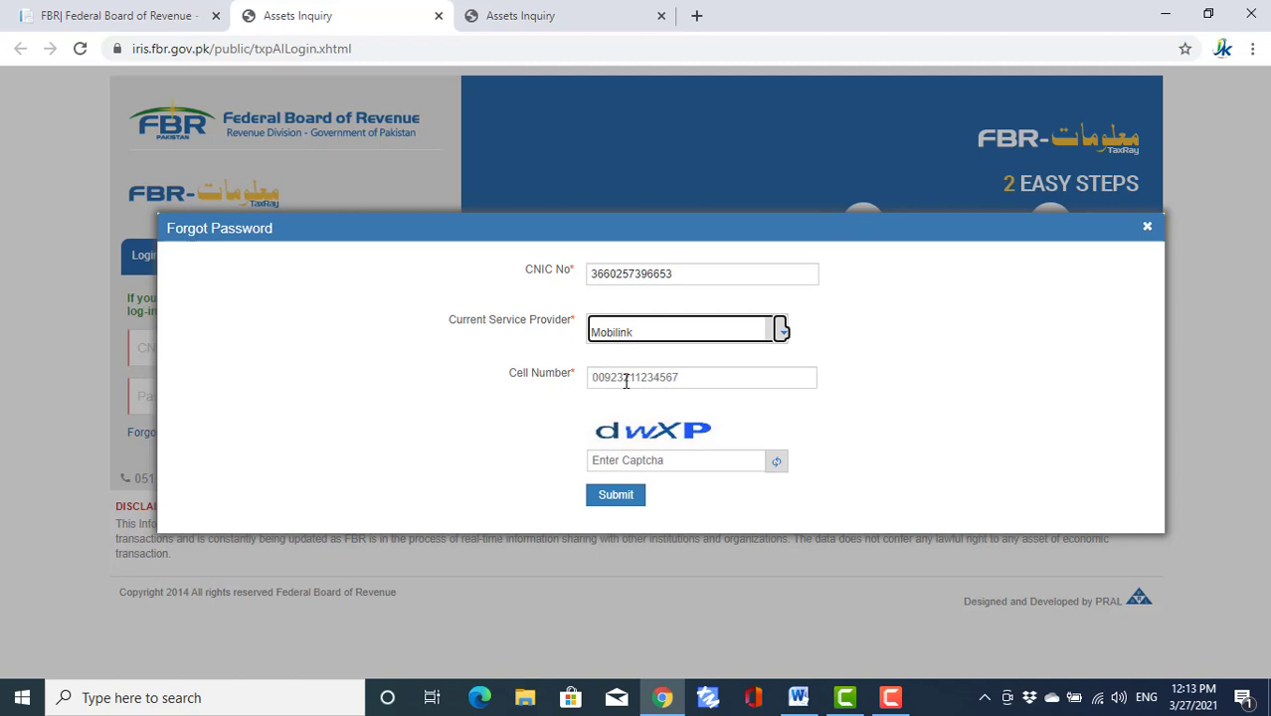
- Fill in the taxpayer's cell number and the captcha text
click(590, 377)
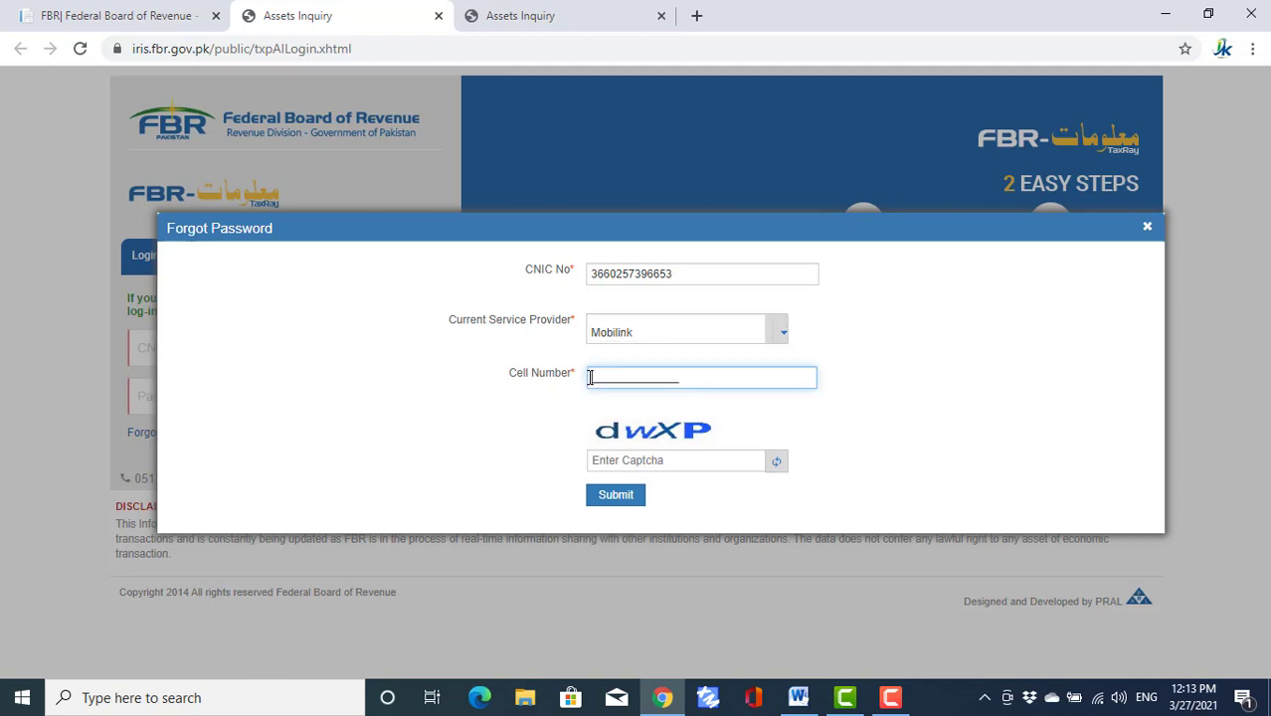
click(702, 459)
click(703, 460)
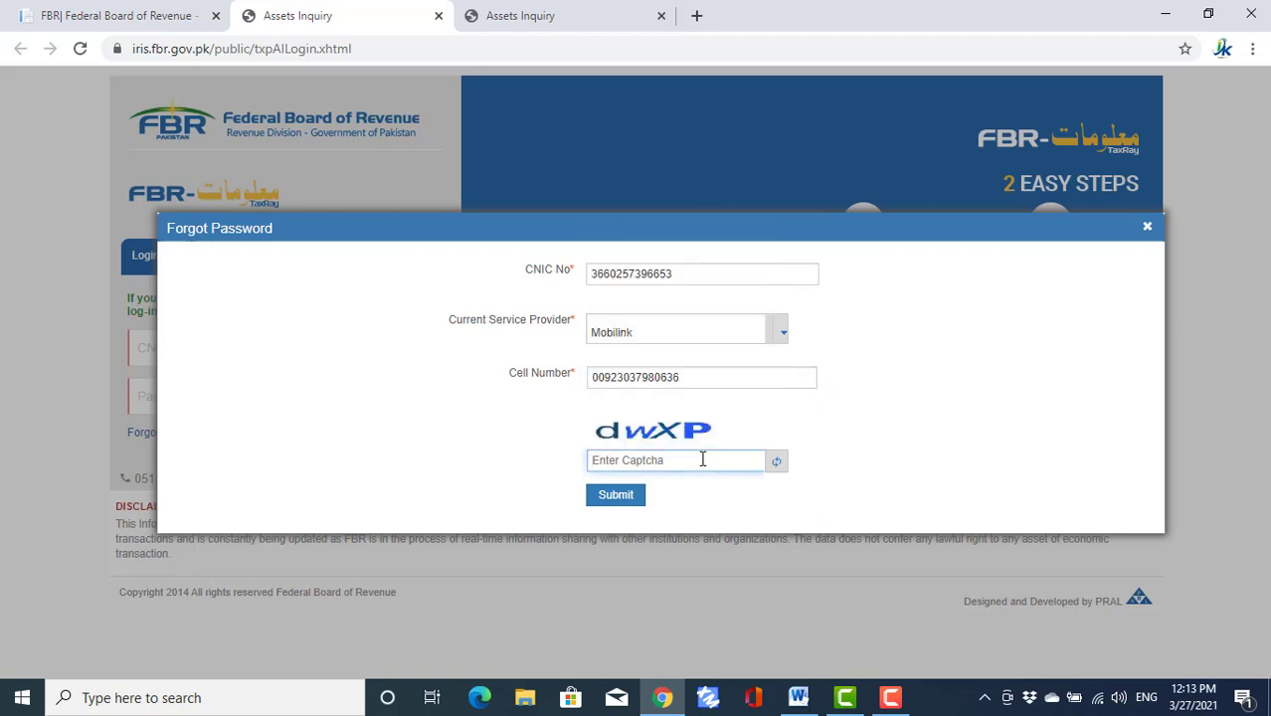
text(dwXP)
- Submit the reset request, then enter and verify the SMS code received
click(633, 497)
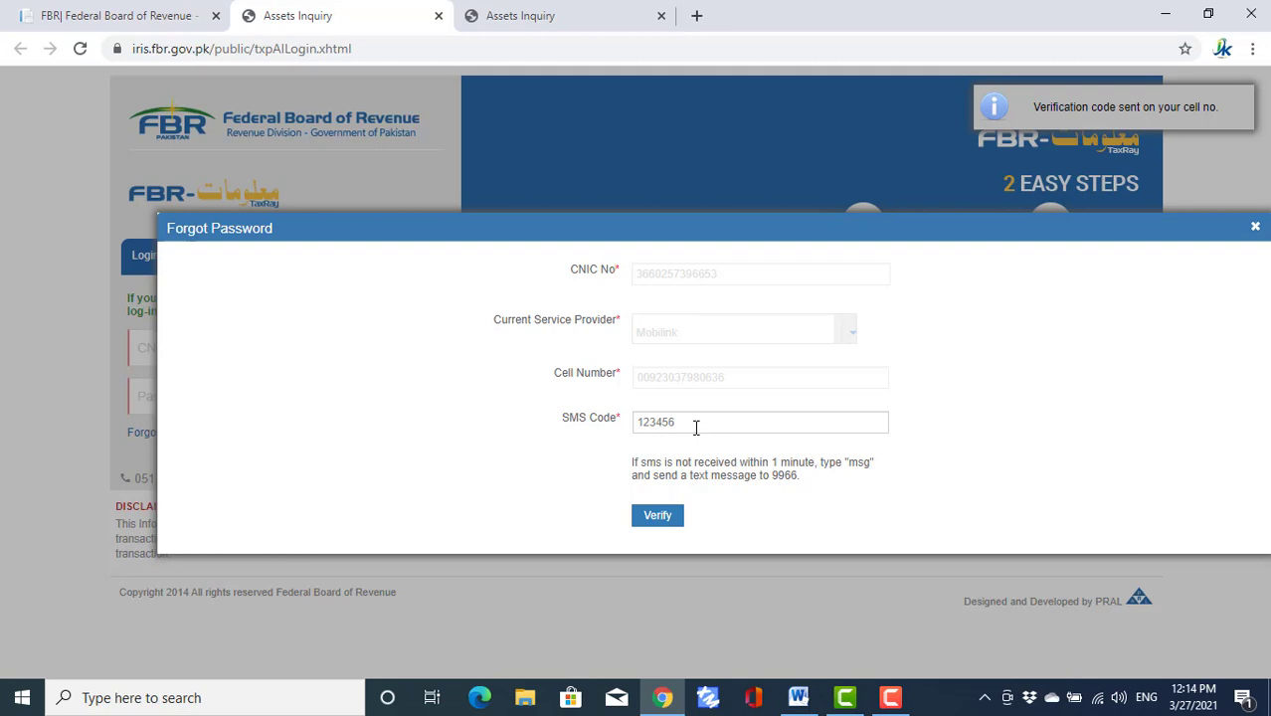
click(700, 426)
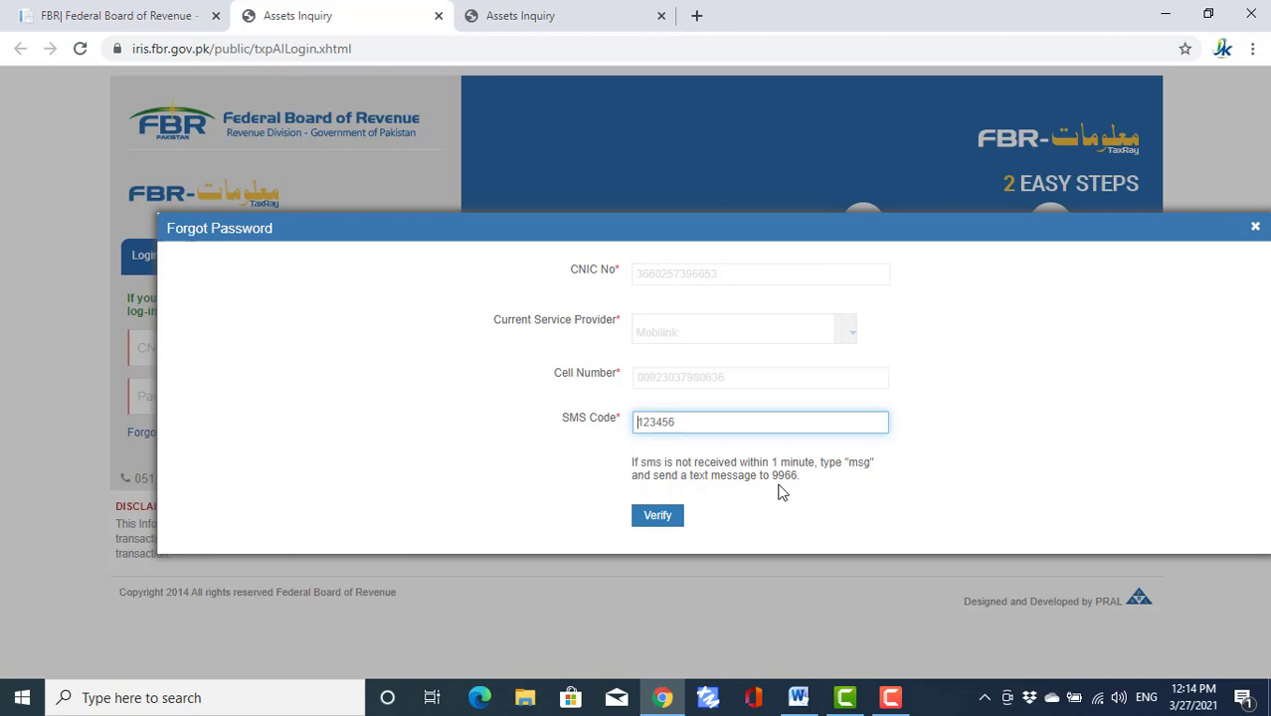
text(12345)
click(657, 516)
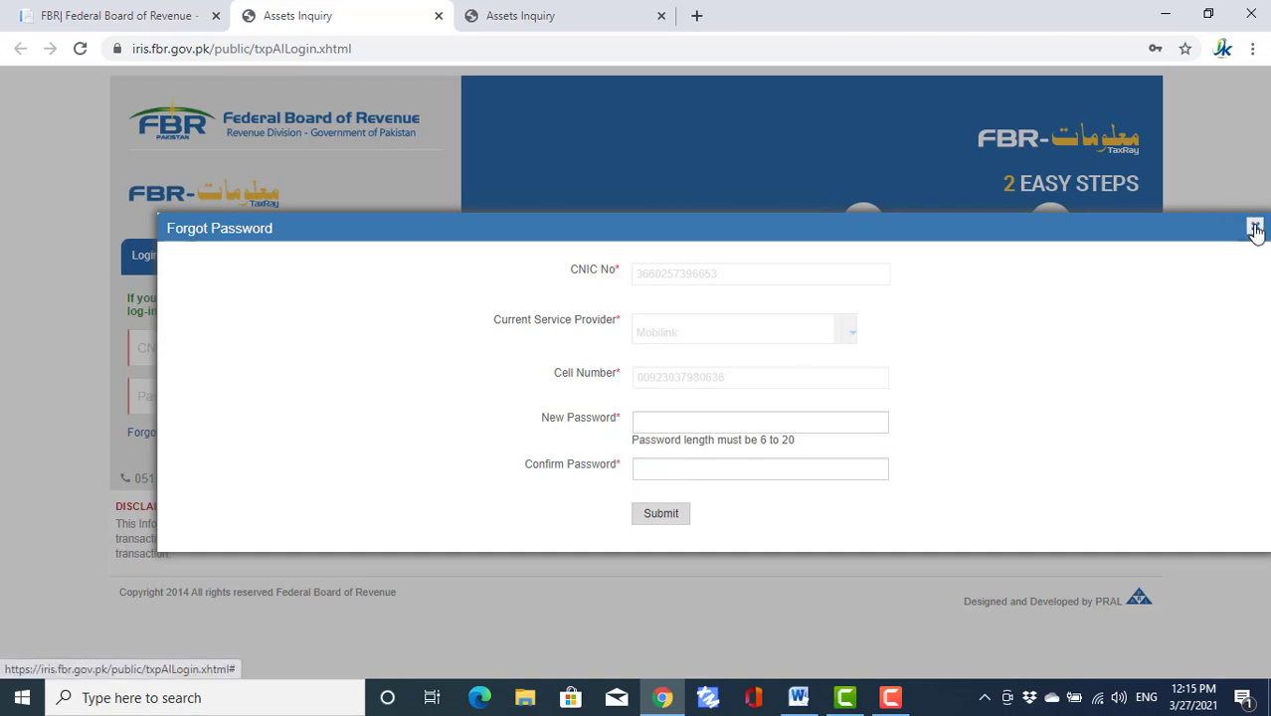
- Close the Forgot Password form at its new-password step
click(1256, 228)
- Return to the fbr.gov.pk tab and open Online NTN/STRN Inquiry in the Online Verification Portal
click(540, 17)
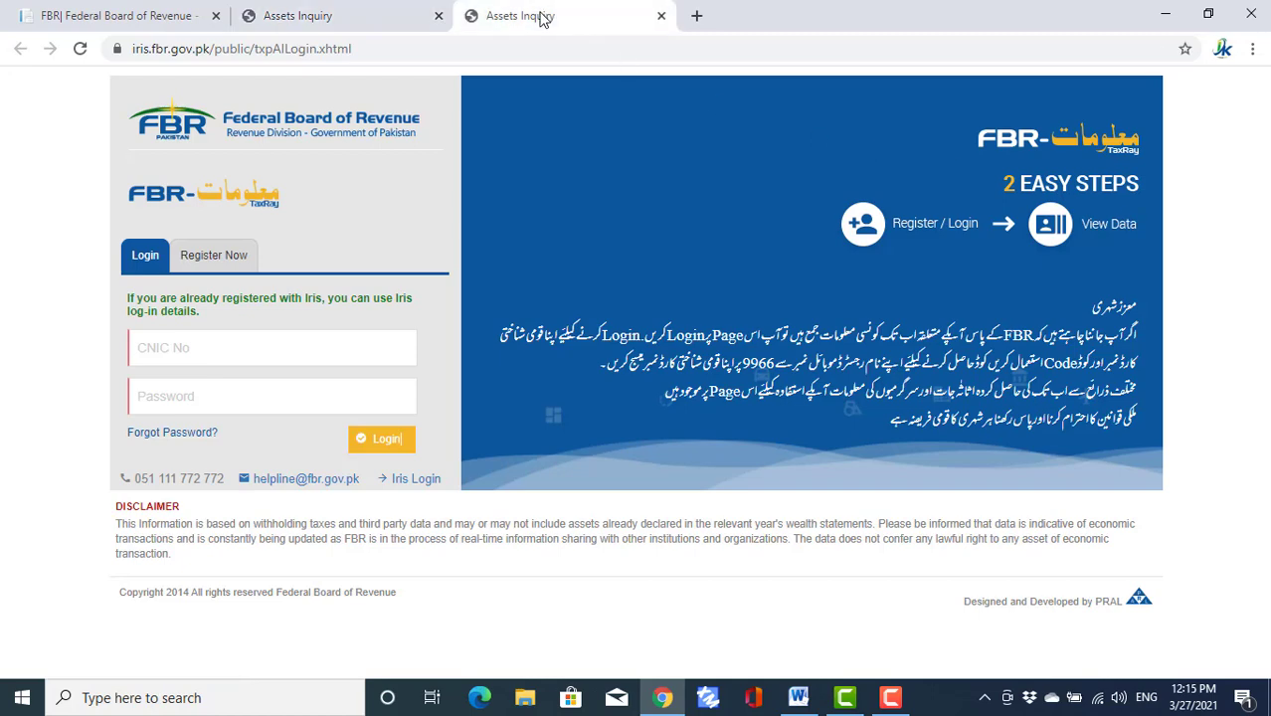
click(328, 15)
click(84, 15)
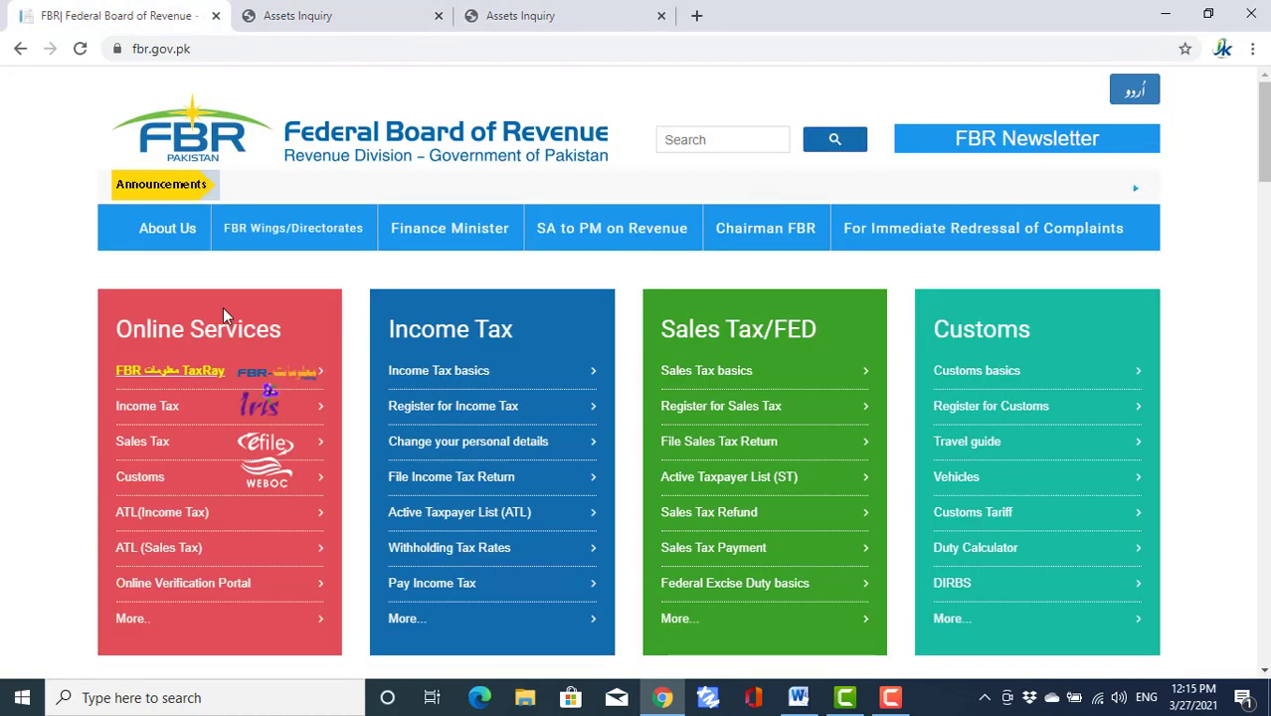
click(147, 592)
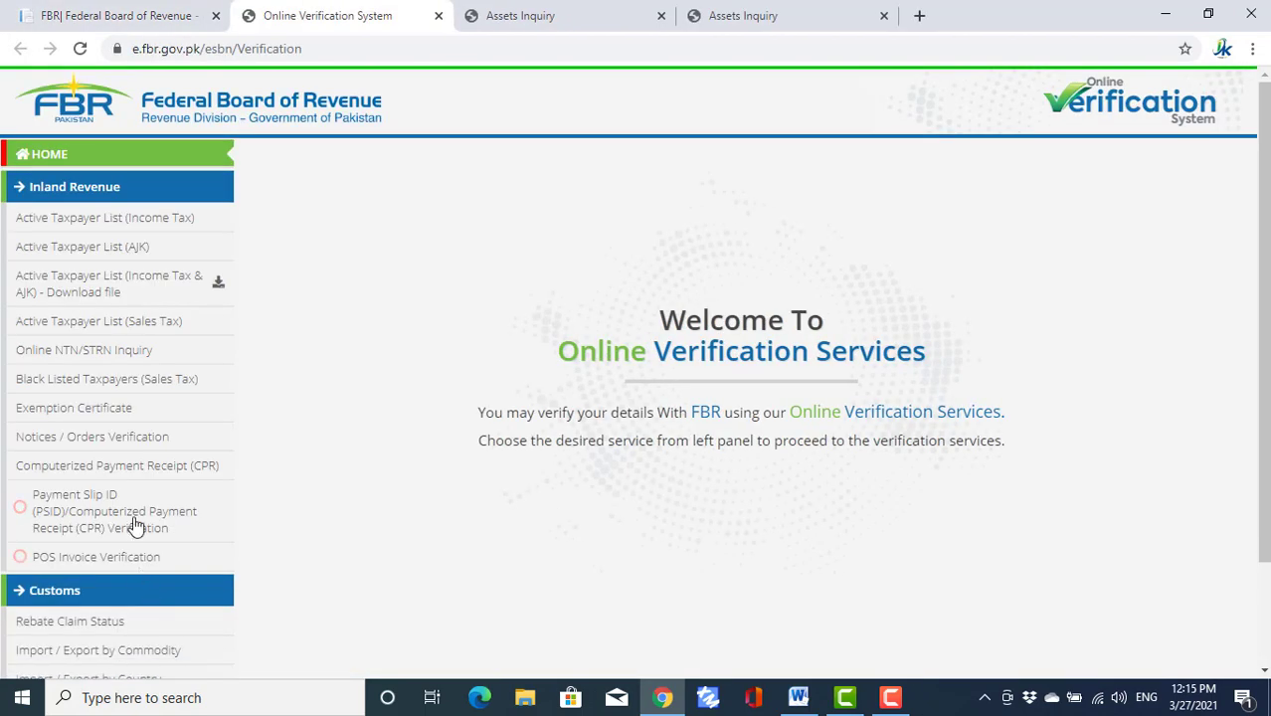
click(92, 364)
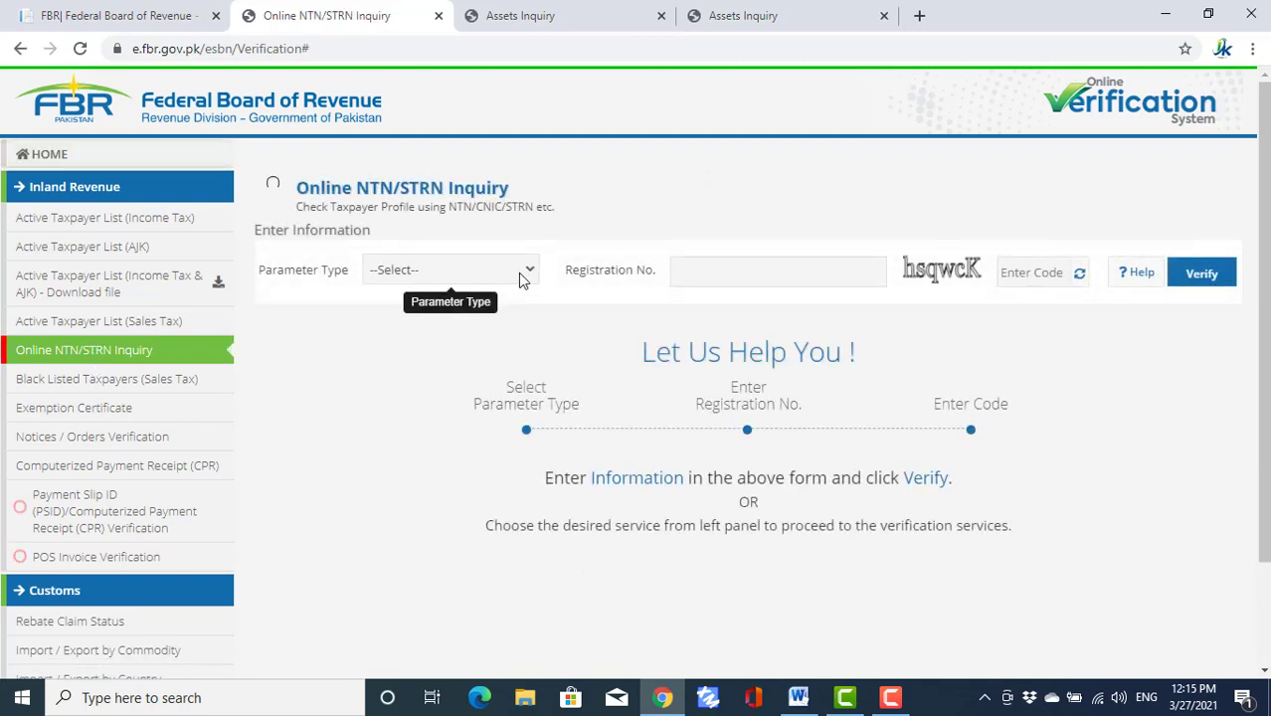
- Run a CNIC-type inquiry with the taxpayer's CNIC and the captcha code to show their profile
click(518, 272)
click(436, 348)
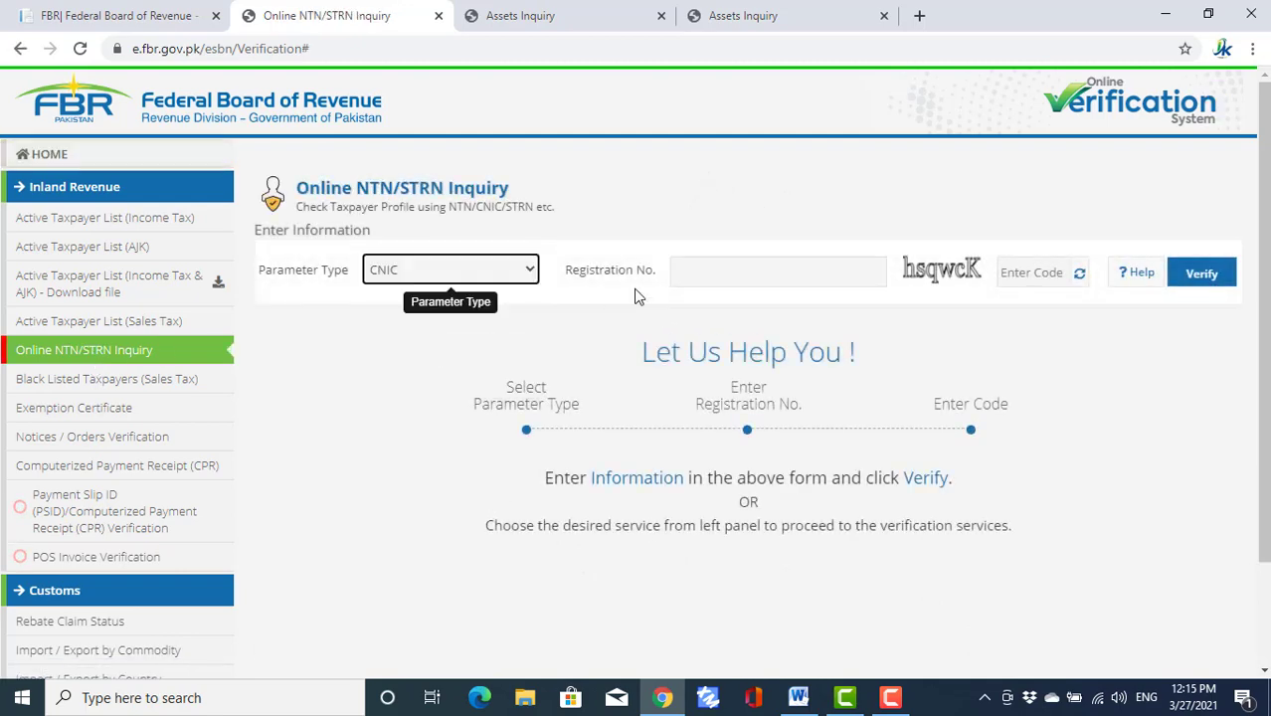
click(708, 278)
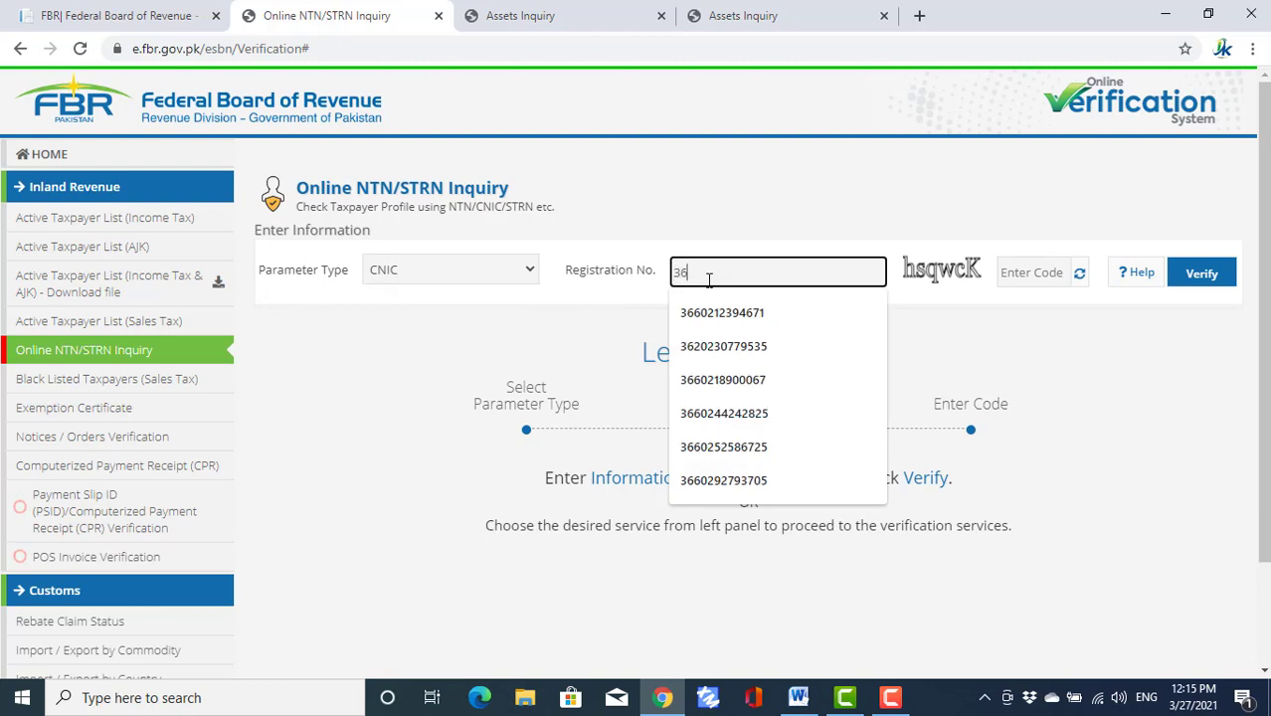
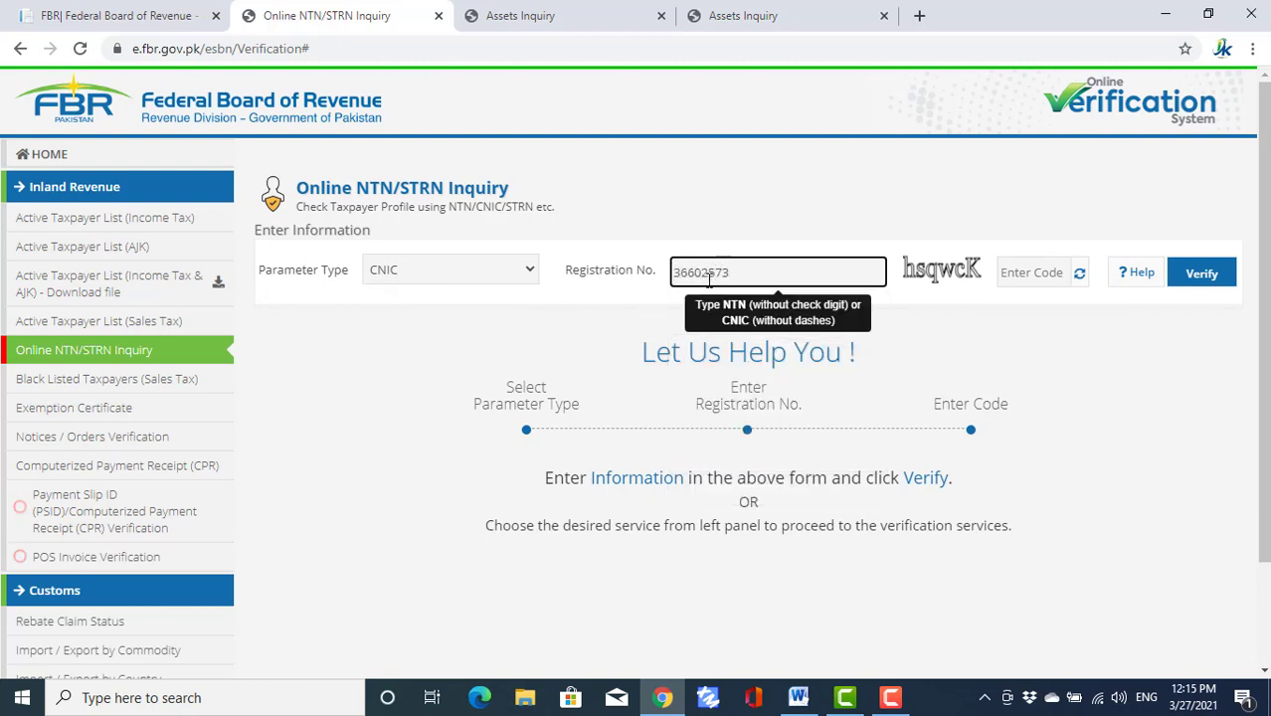
click(1029, 273)
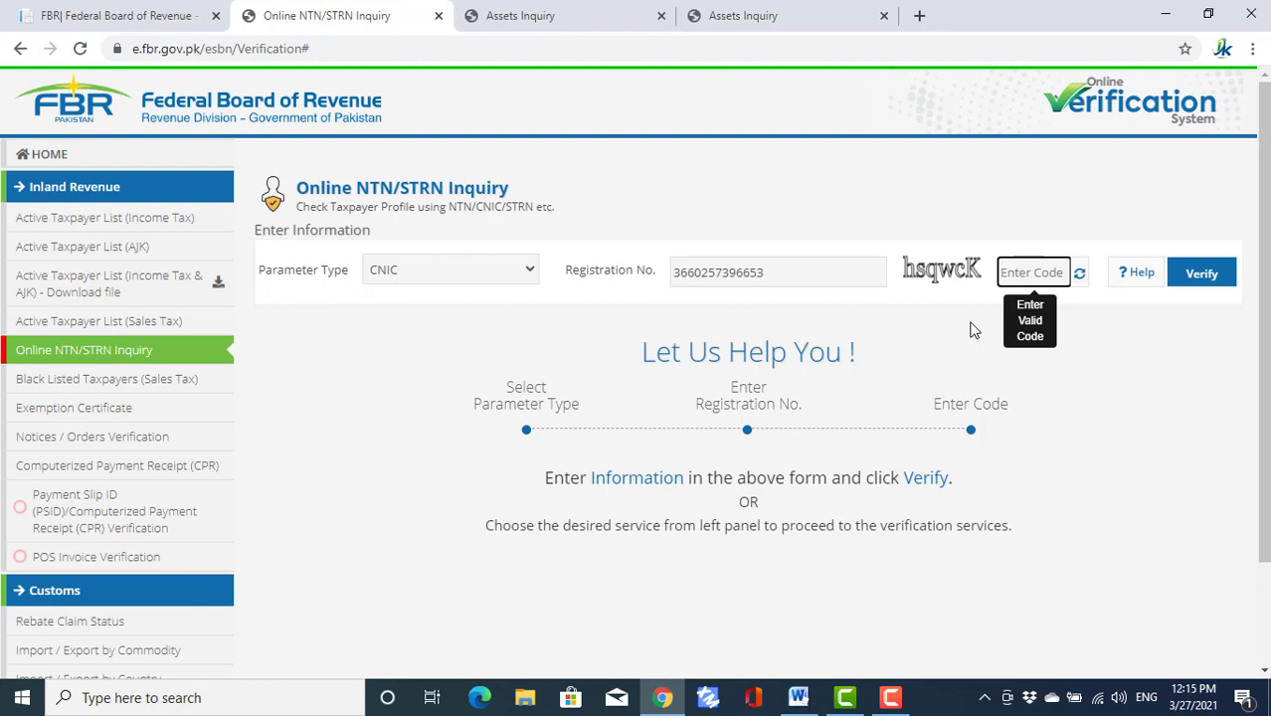
text(hsqwcK)
click(1201, 276)
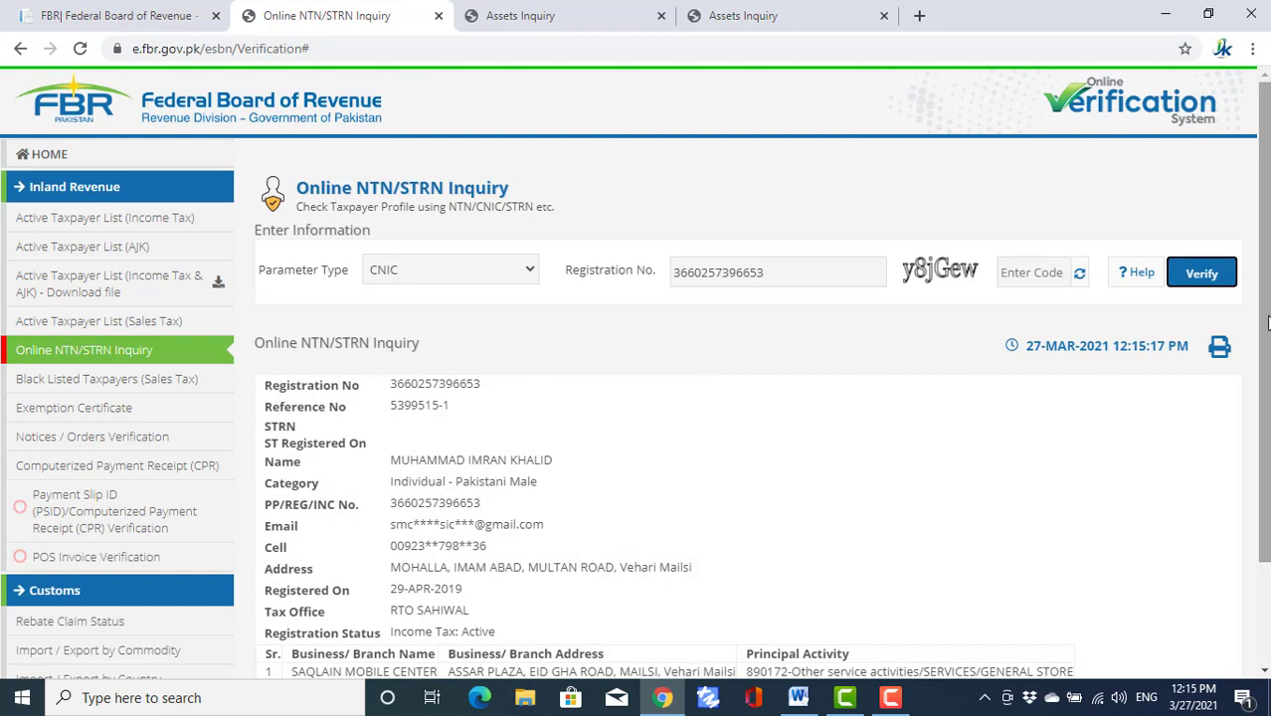
drag(1267, 323, 1269, 413)
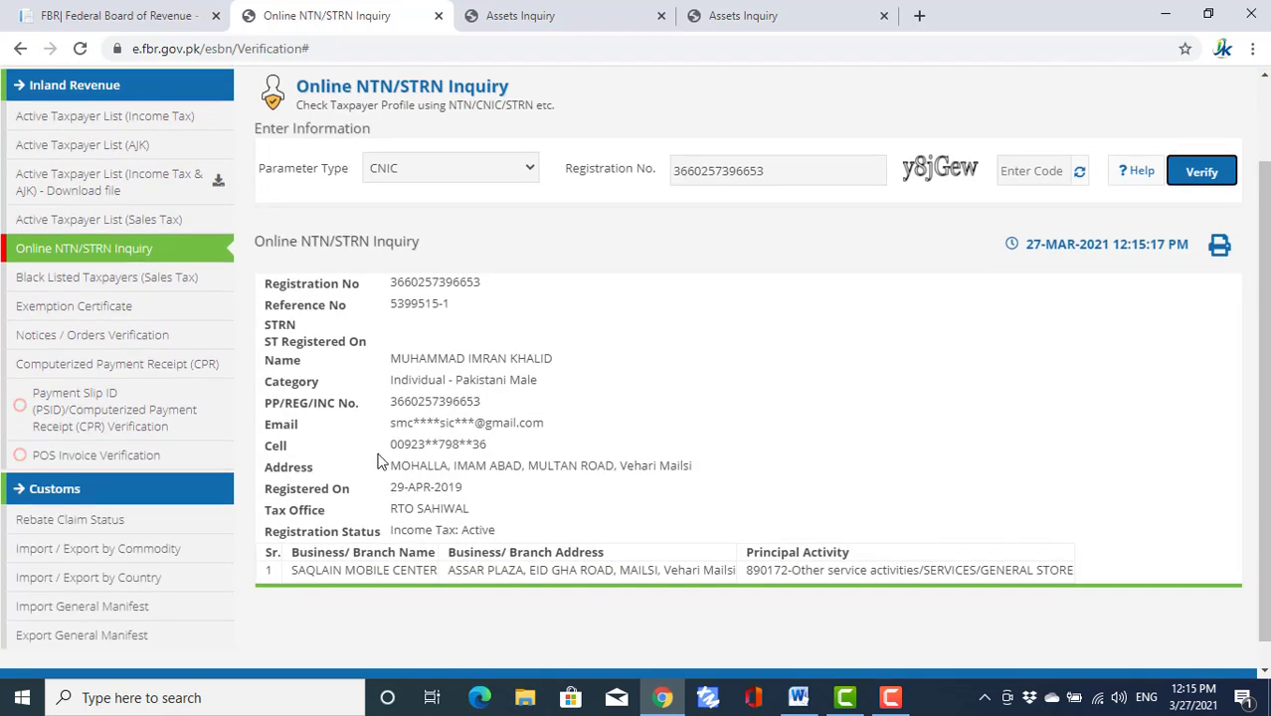